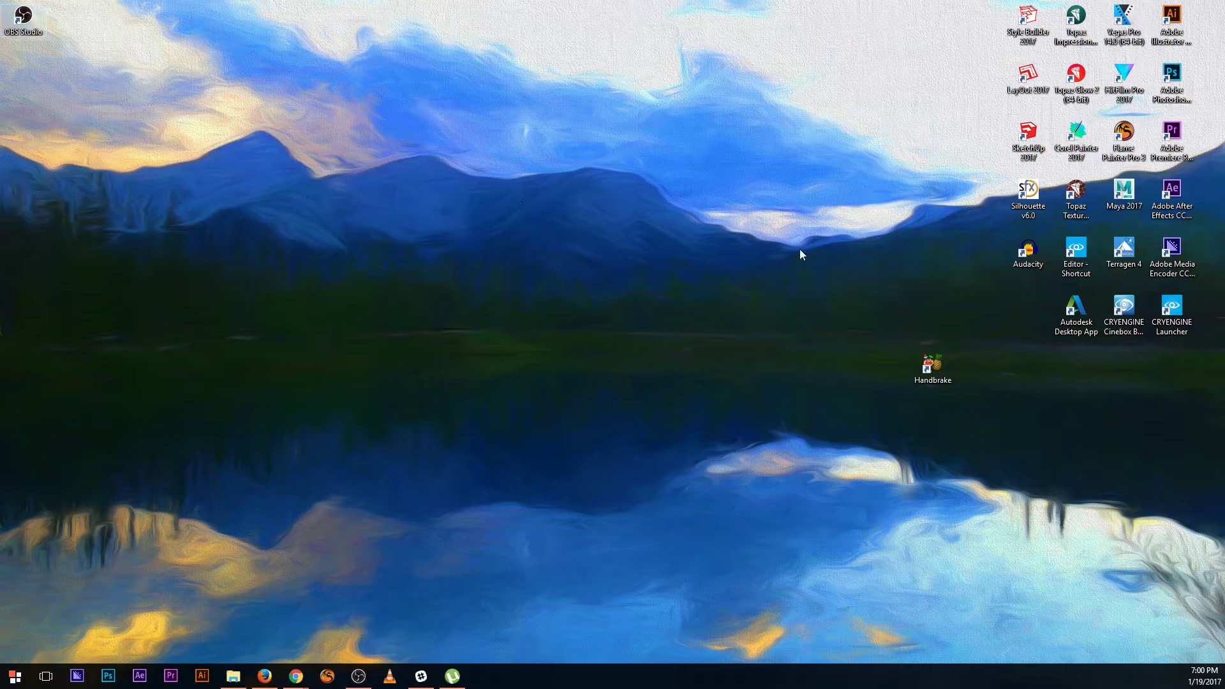
Launch the CRYENGINE Sandbox editor from the desktop and open the recent level woodland.
click(1075, 253)
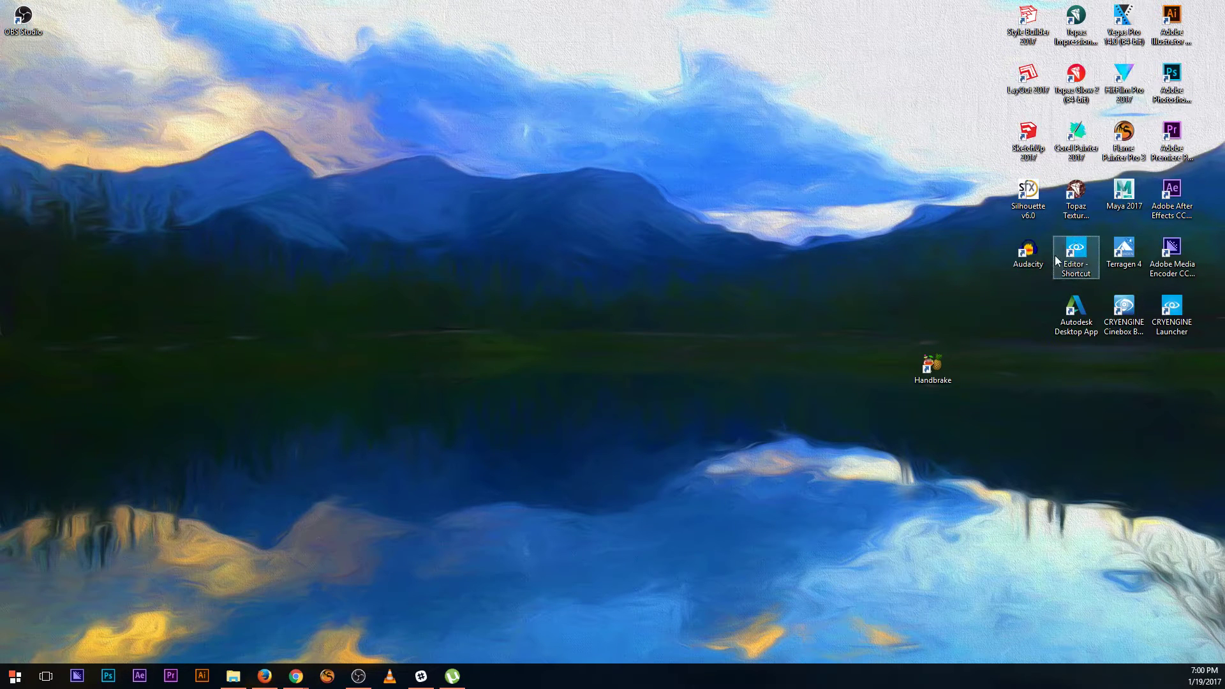
double_click(1055, 259)
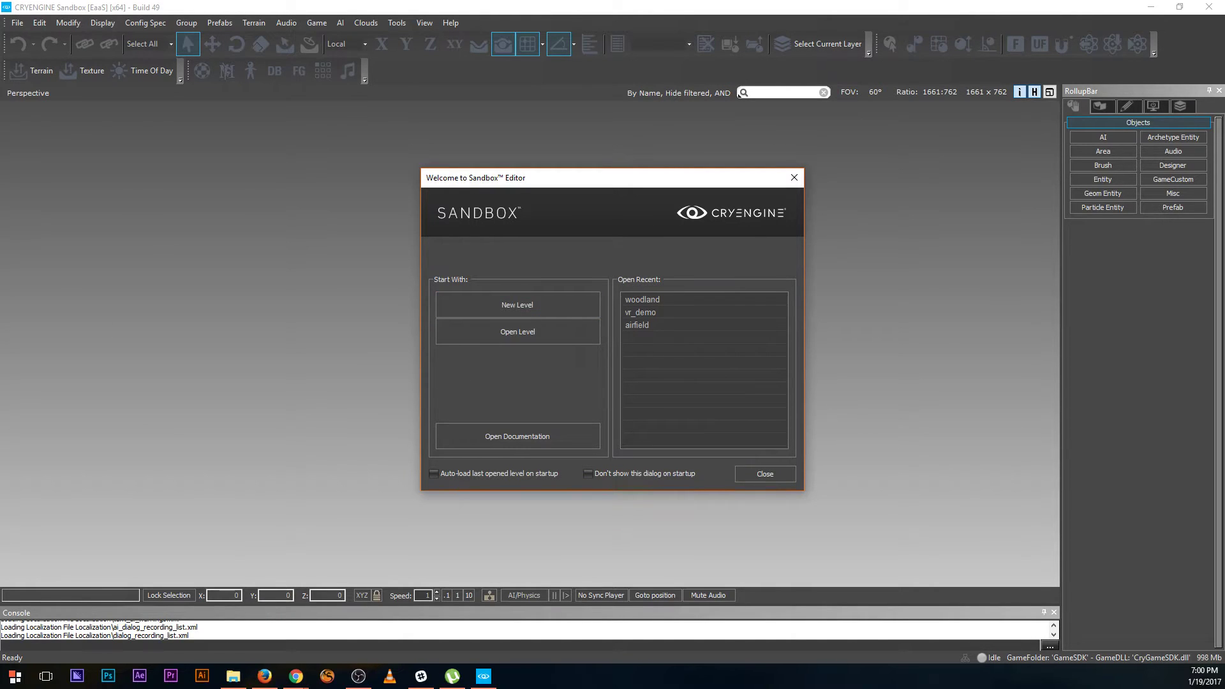
double_click(643, 299)
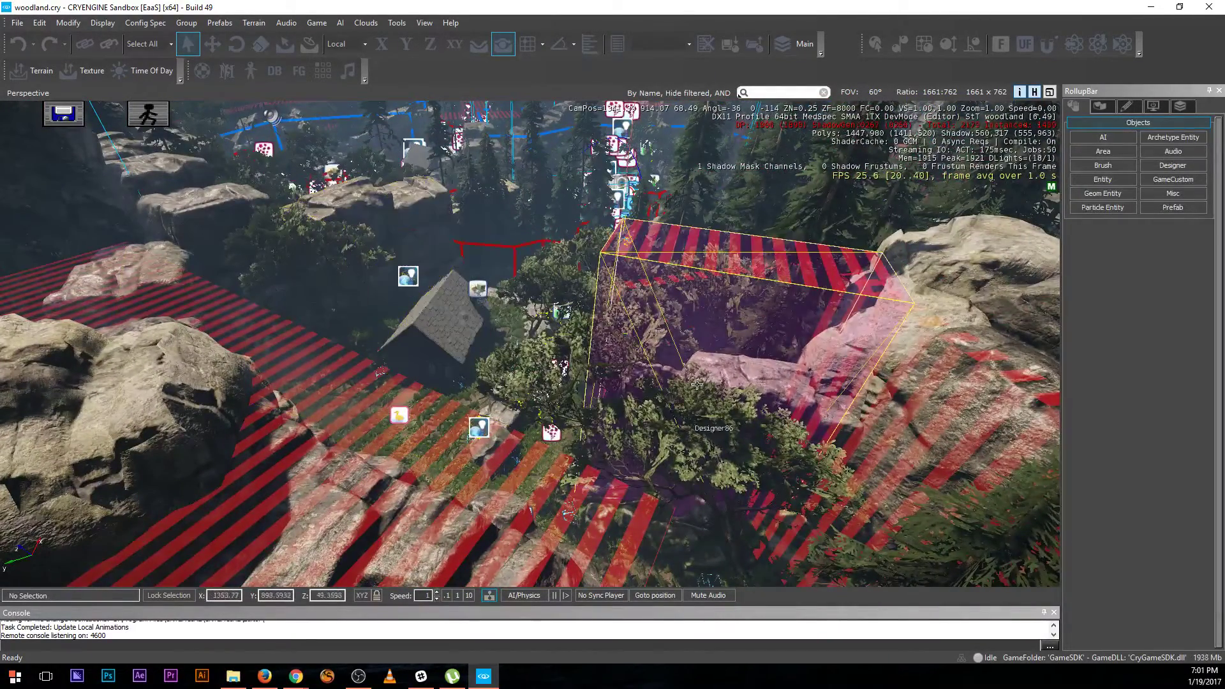
Fly over the woodland level to examine its rocks, cabin, trees and surrounding forest from above.
right_drag(504, 446, 556, 413)
click(714, 236)
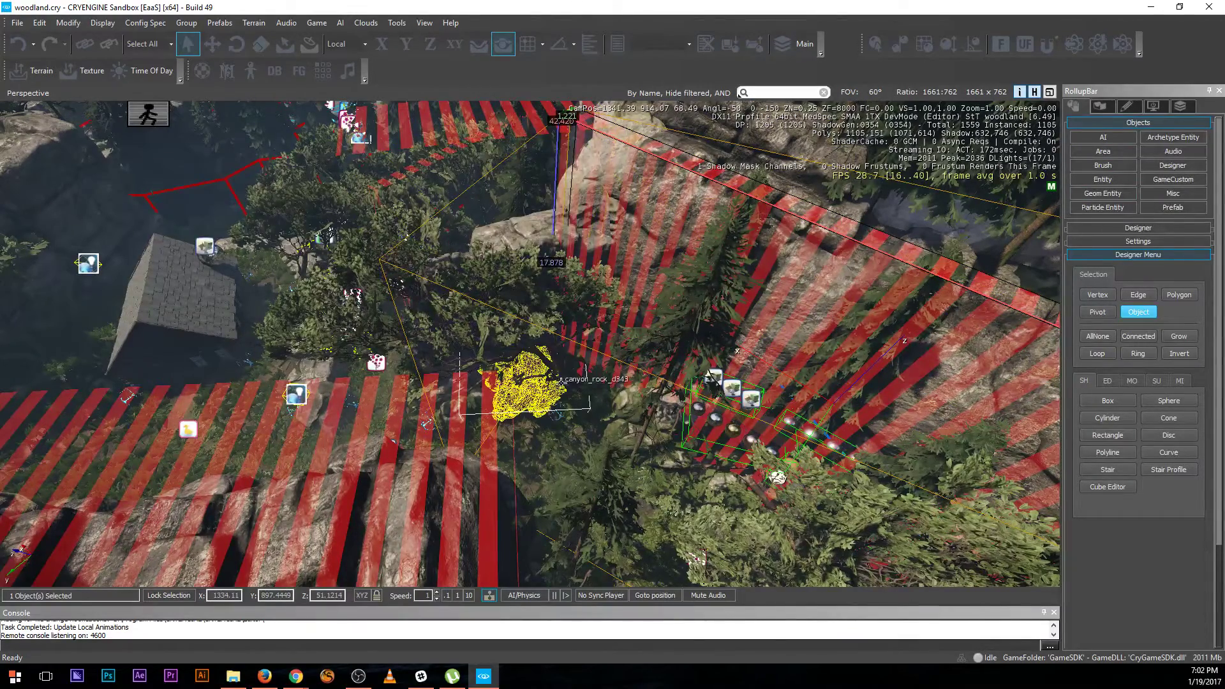
right_drag(557, 370, 530, 290)
key(w)
key(w)
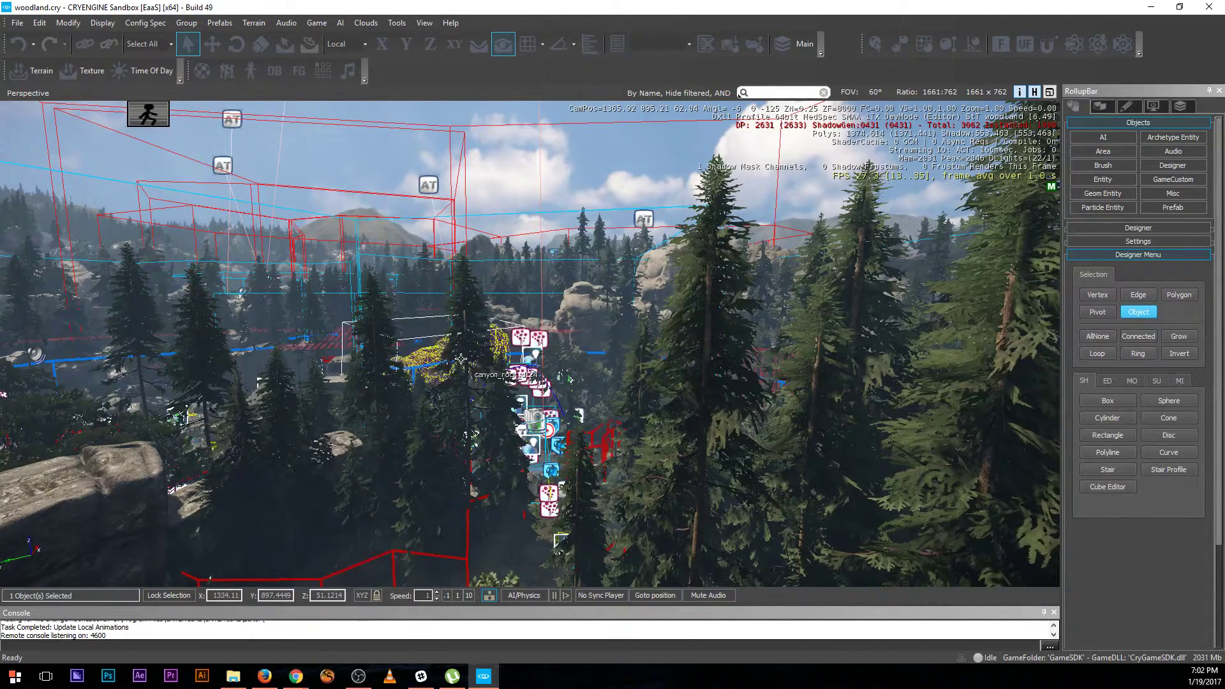
right_drag(541, 292, 296, 245)
key(w)
key(w)
right_drag(449, 364, 402, 344)
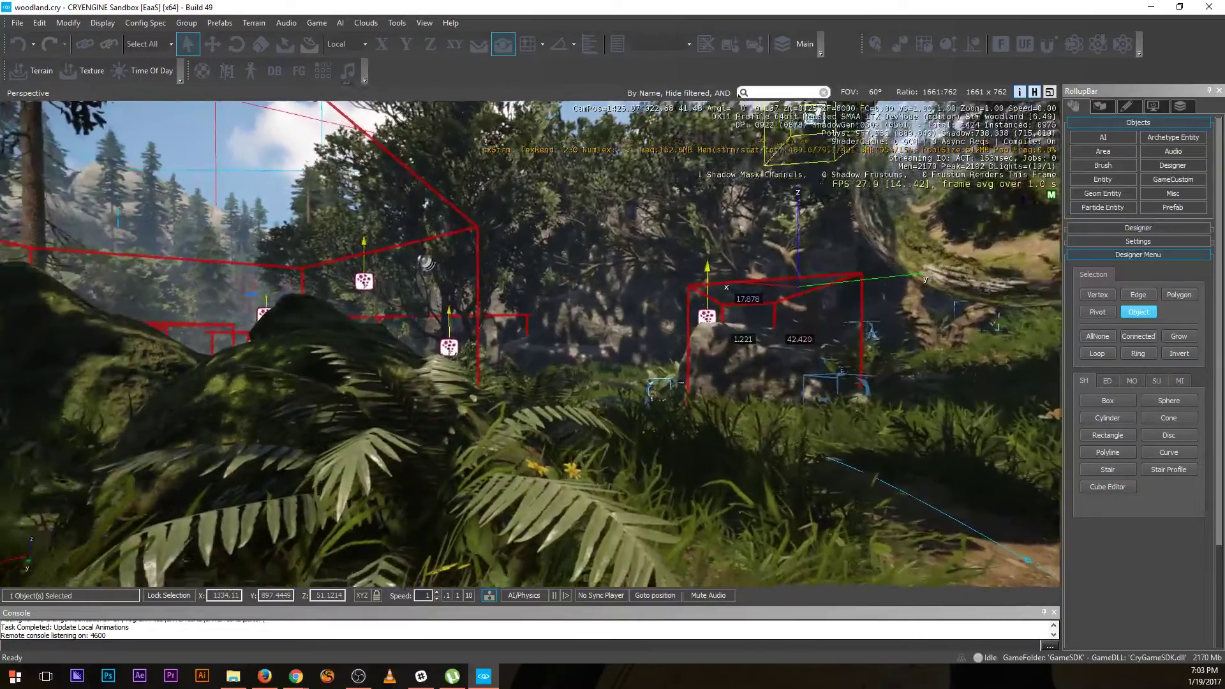
Examine the ferns and undergrowth at ground level, moving on to the treetops and sky.
right_drag(530, 344, 603, 324)
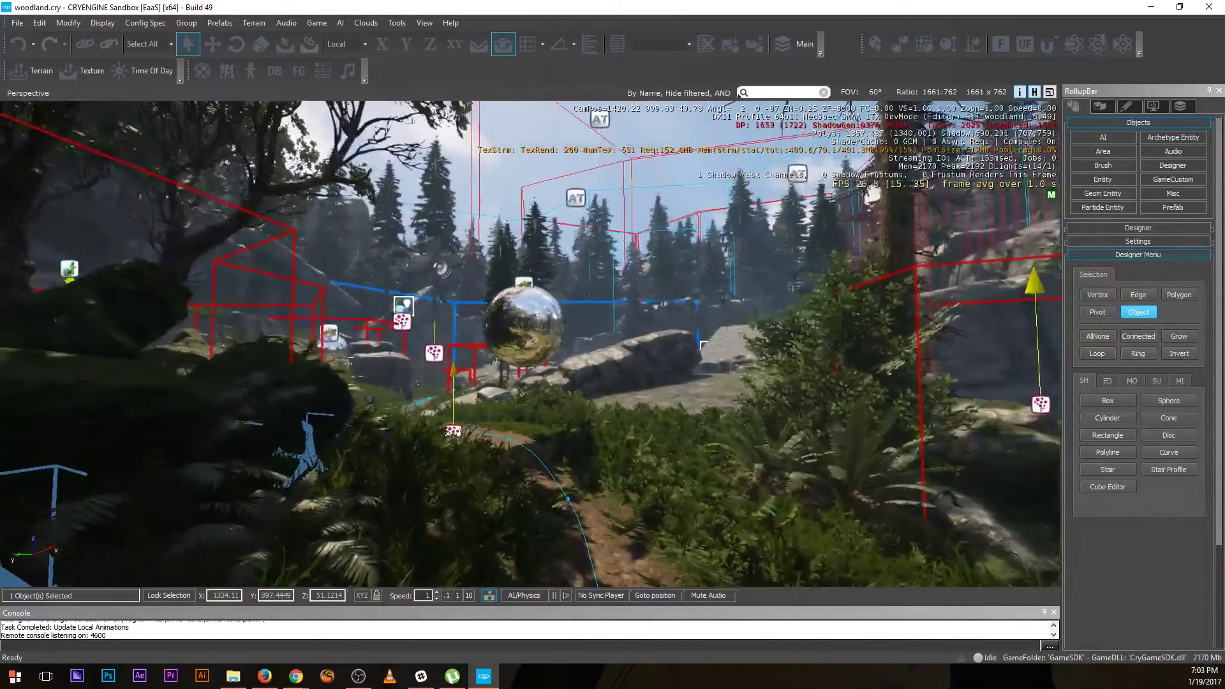
key(w)
right_drag(529, 343, 402, 344)
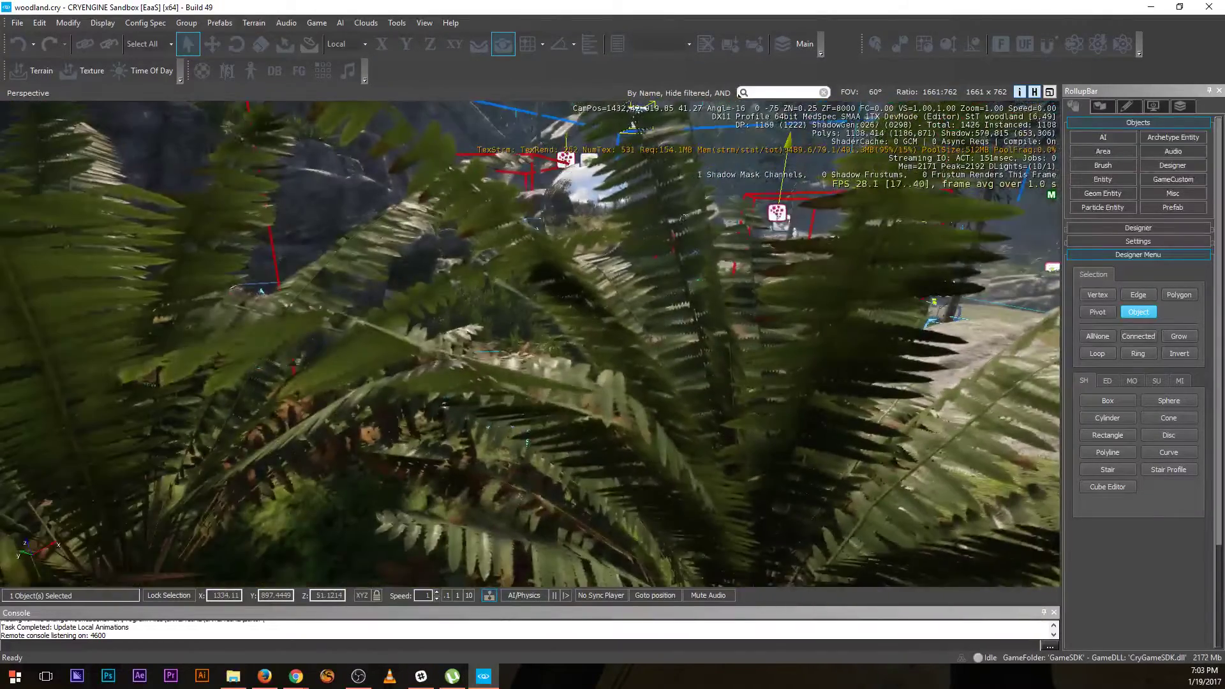
right_drag(530, 344, 504, 357)
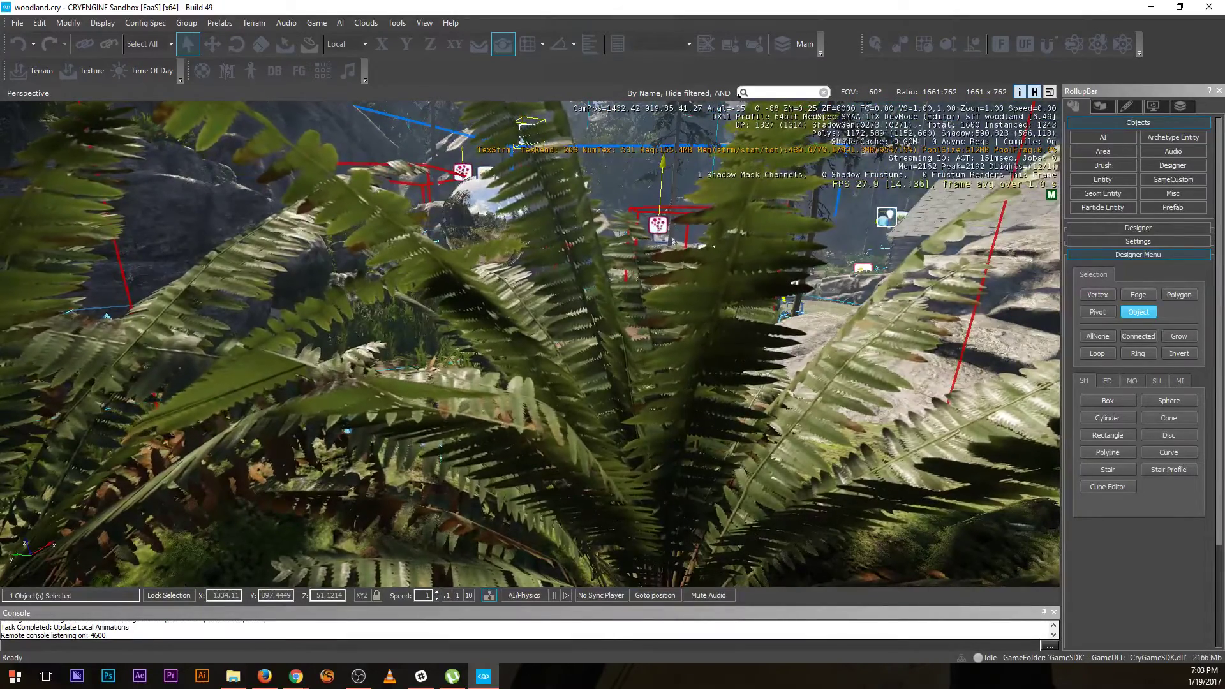
right_drag(529, 343, 337, 550)
right_drag(467, 418, 529, 329)
key(w)
right_drag(606, 309, 460, 335)
key(w)
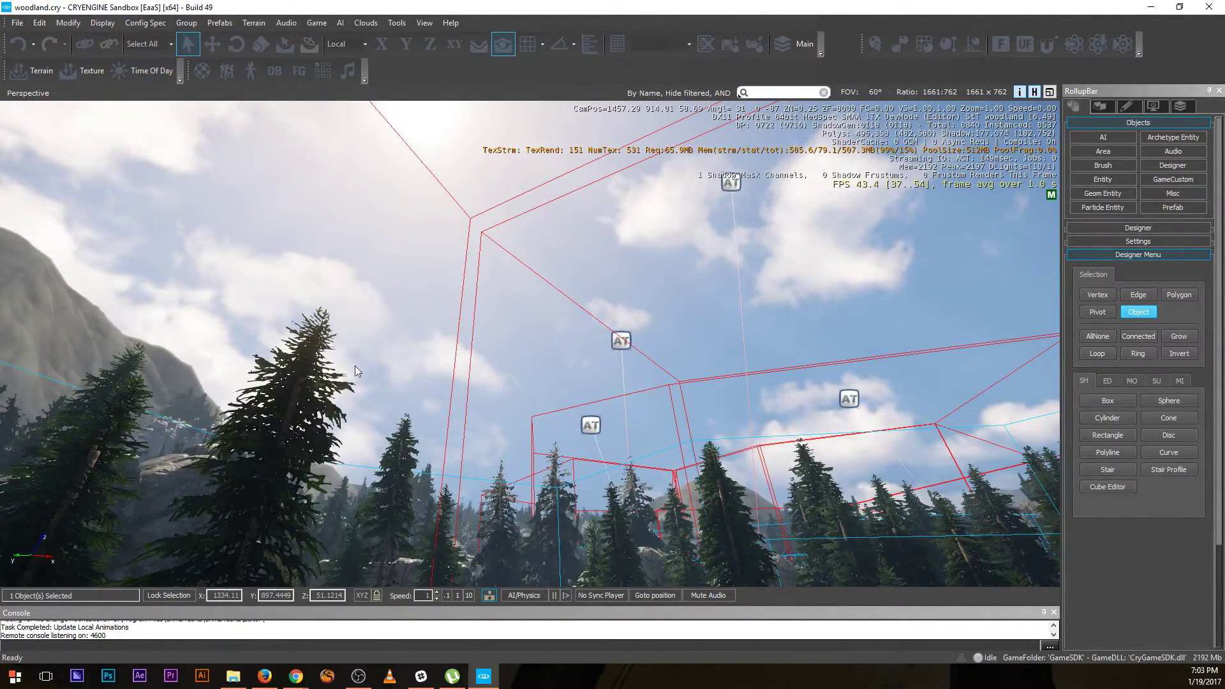
Examine the rocky stream and its water around the wooden bridge.
right_drag(457, 444, 457, 444)
key(w)
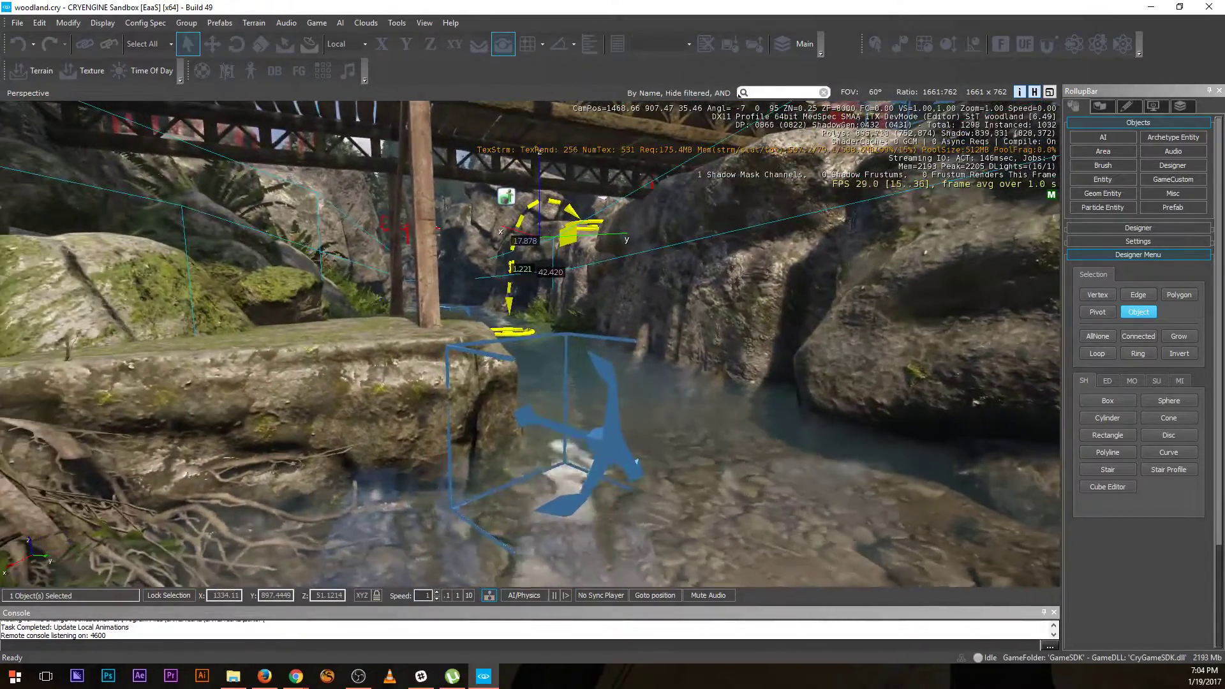
key(w)
right_drag(529, 344, 663, 367)
right_drag(338, 335, 317, 342)
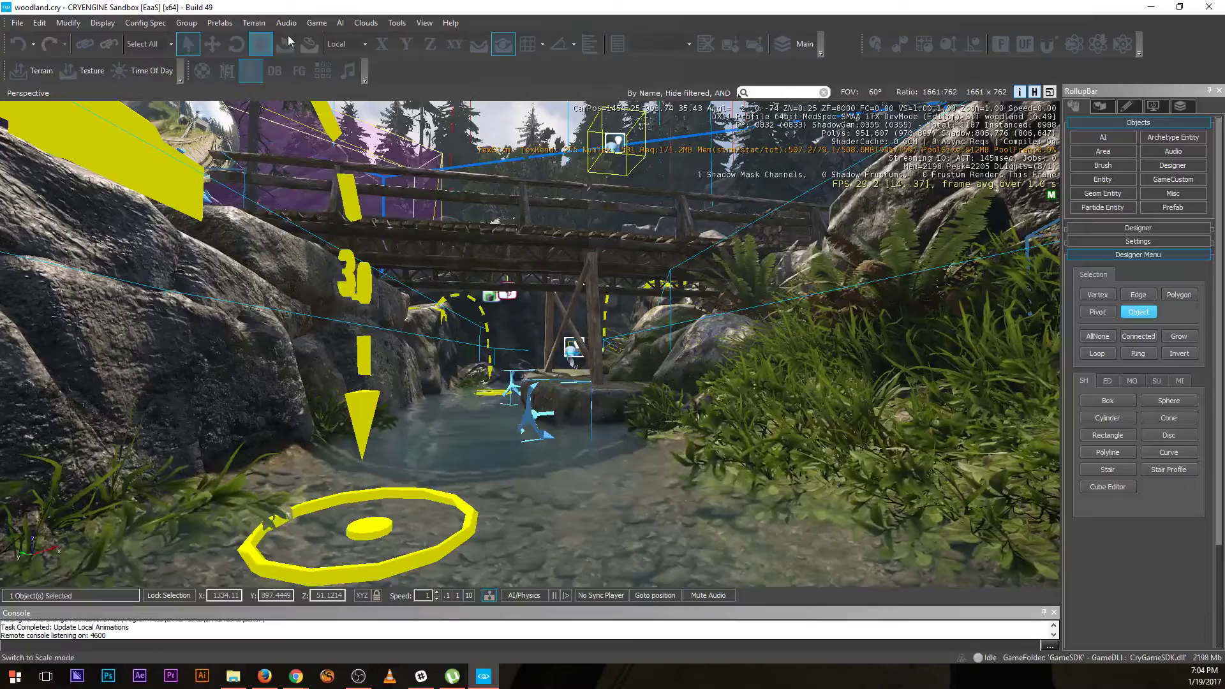
Switch the level to game mode and cycle the player's weapon from the pistol through the shotgun to the rifle.
click(315, 22)
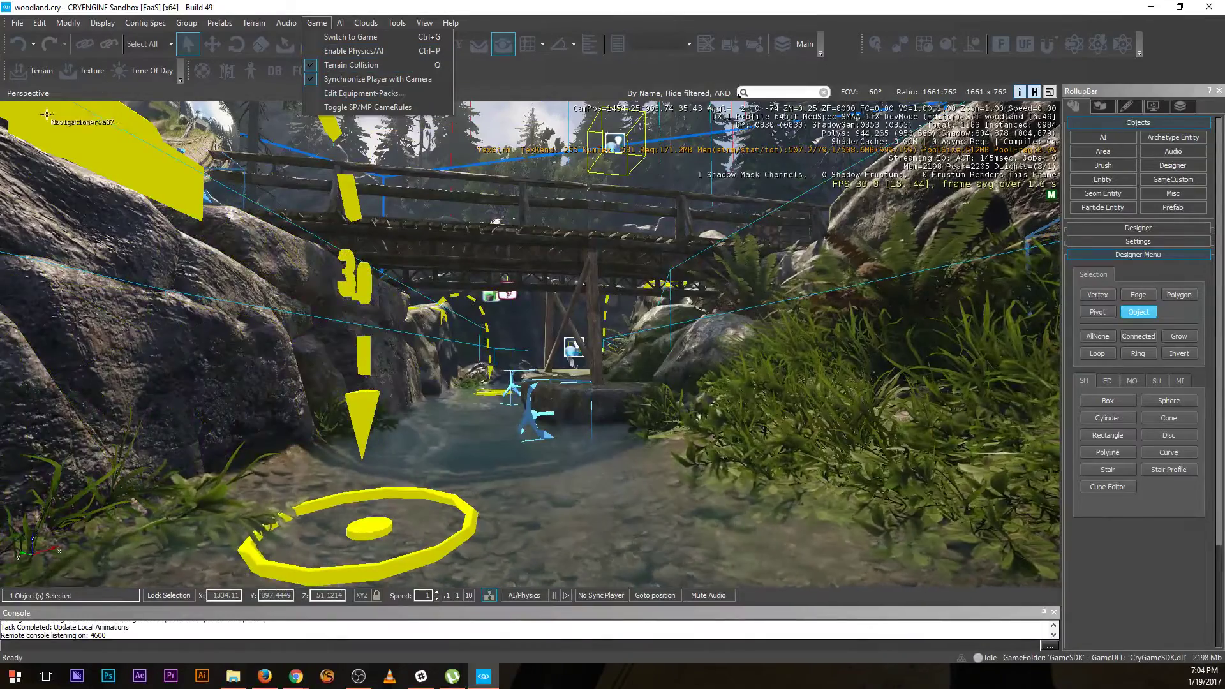
click(340, 40)
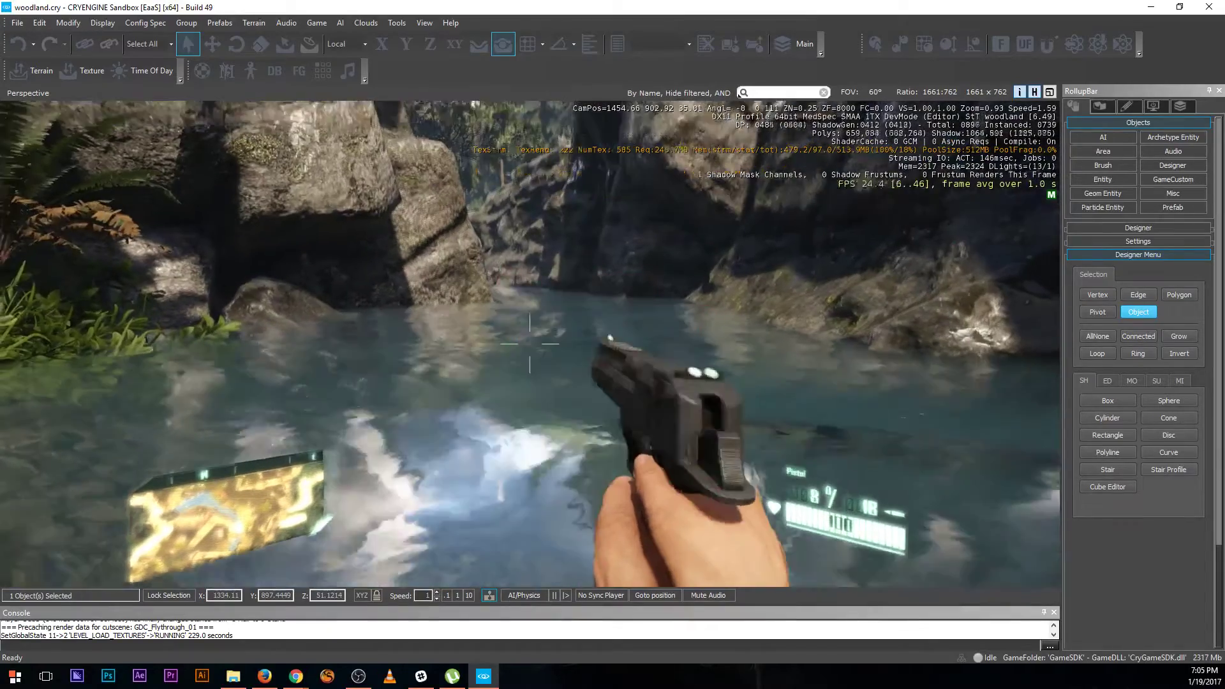
key(1)
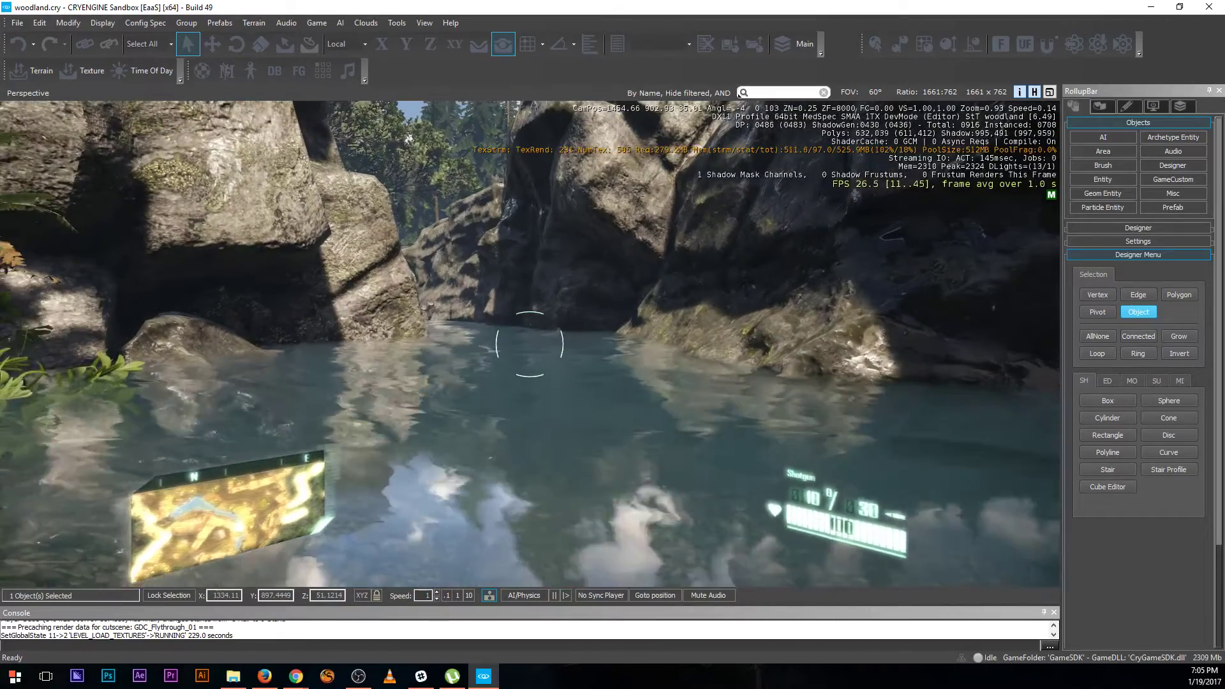
key(1)
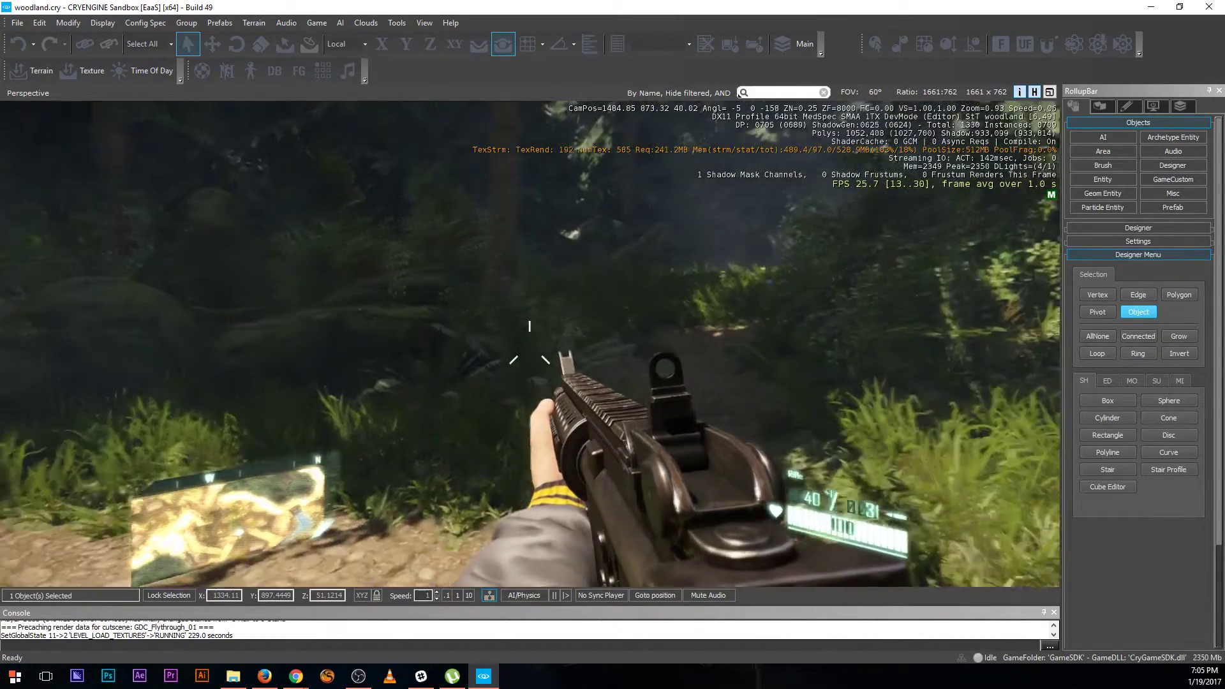
Walk through the dense forest in game mode, changing to the shotgun, to examine the vegetation, rocks and lighting.
key(w)
key(w)
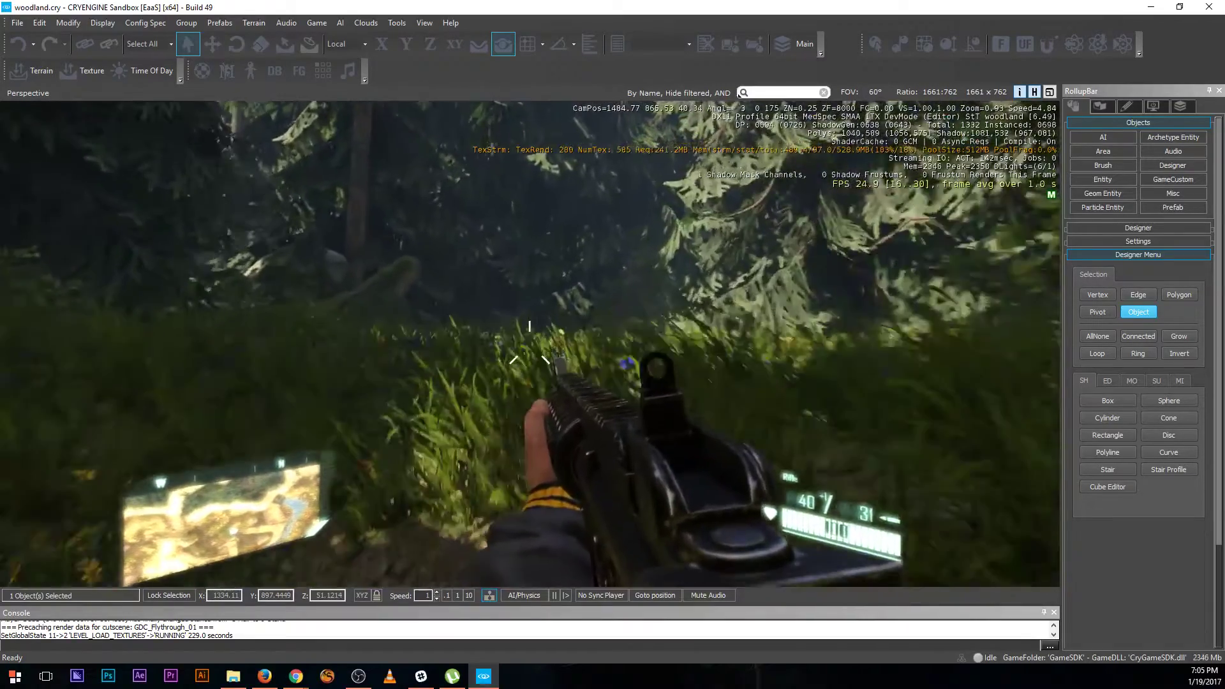
key(w)
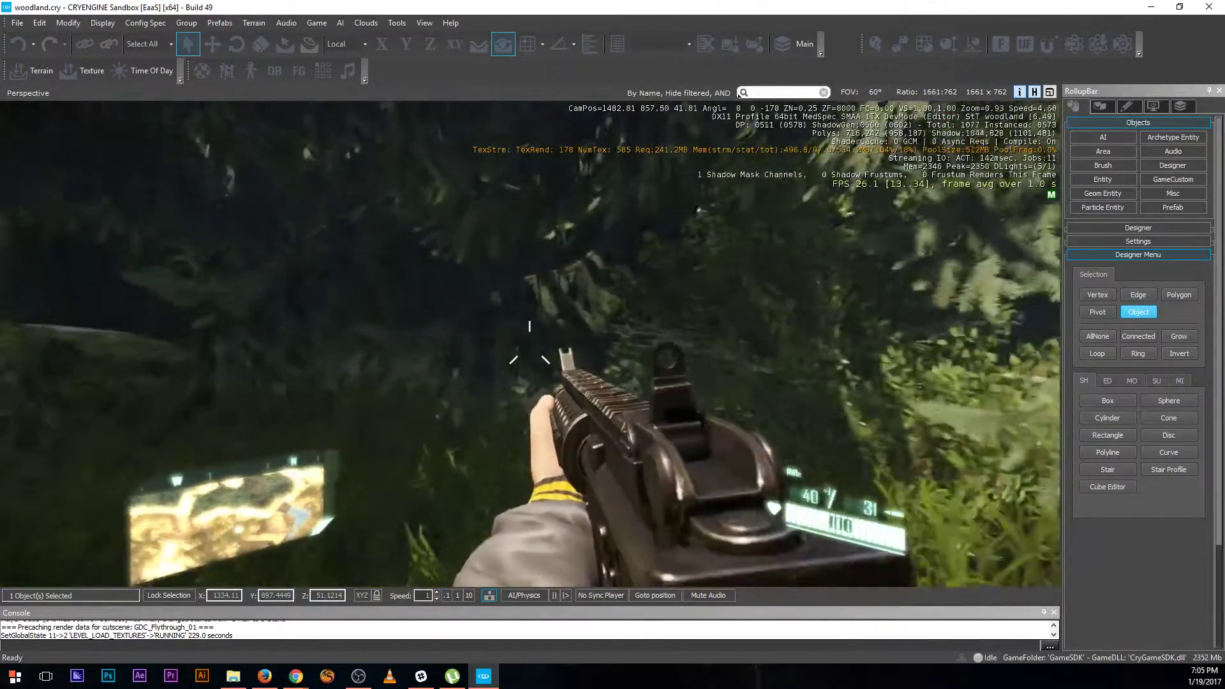
key(w)
key(1)
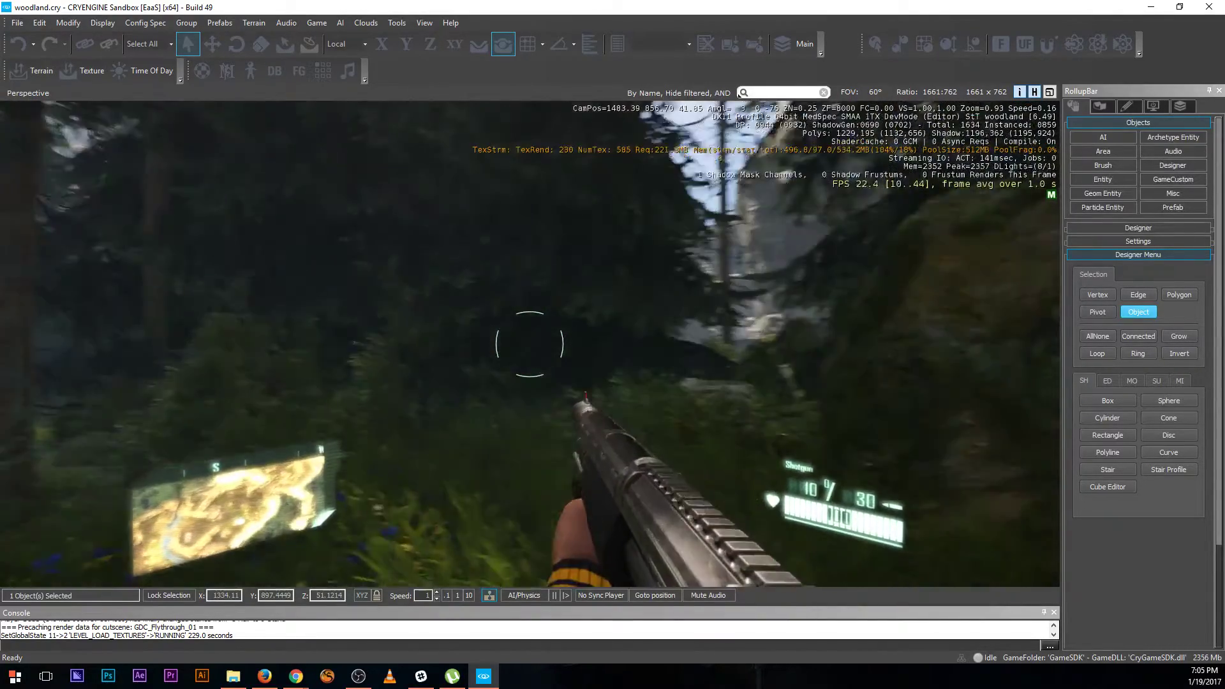
key(w)
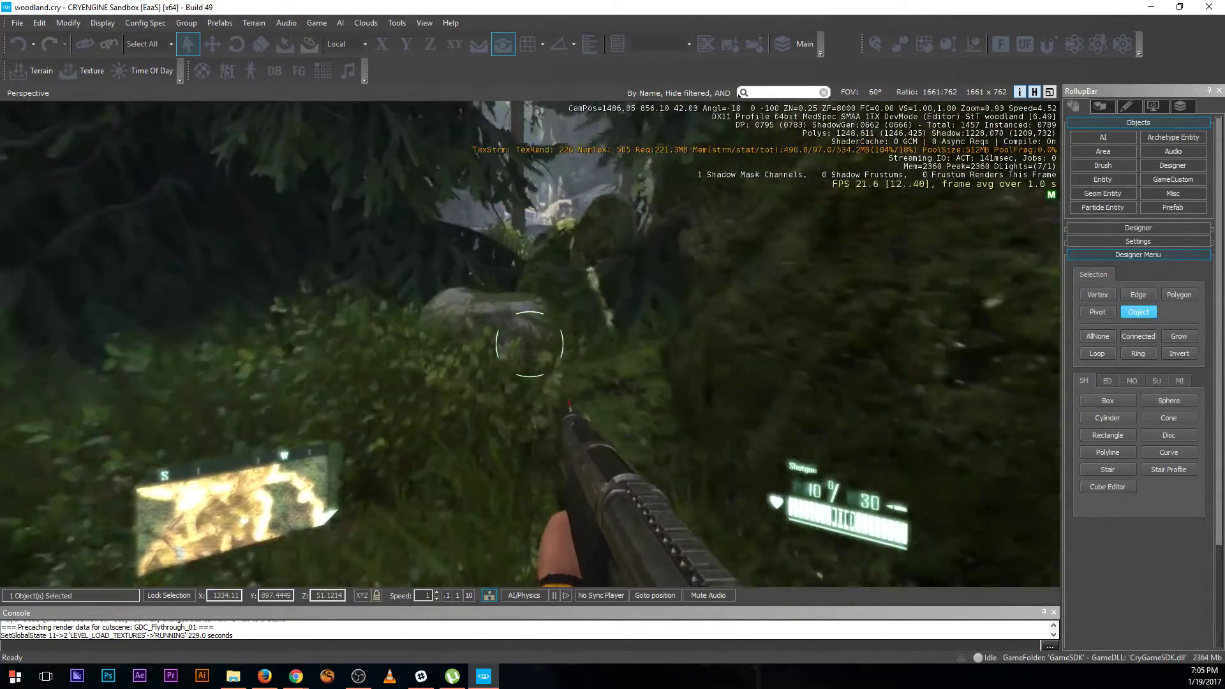
key(w)
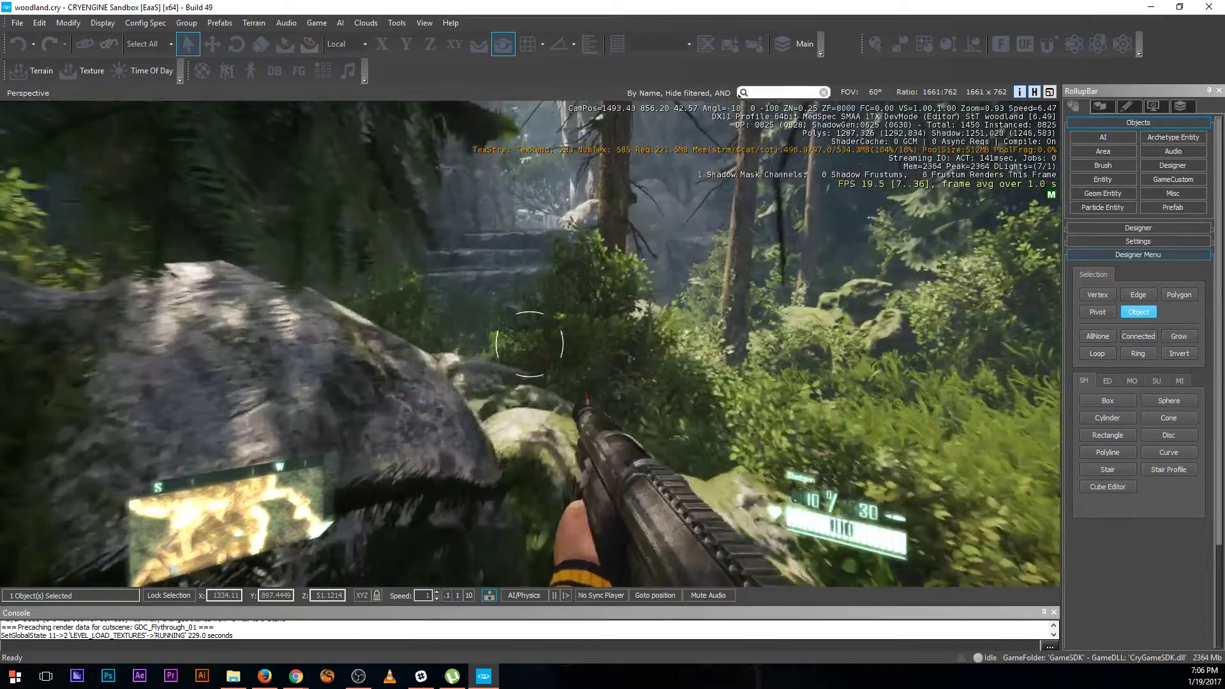
key(w)
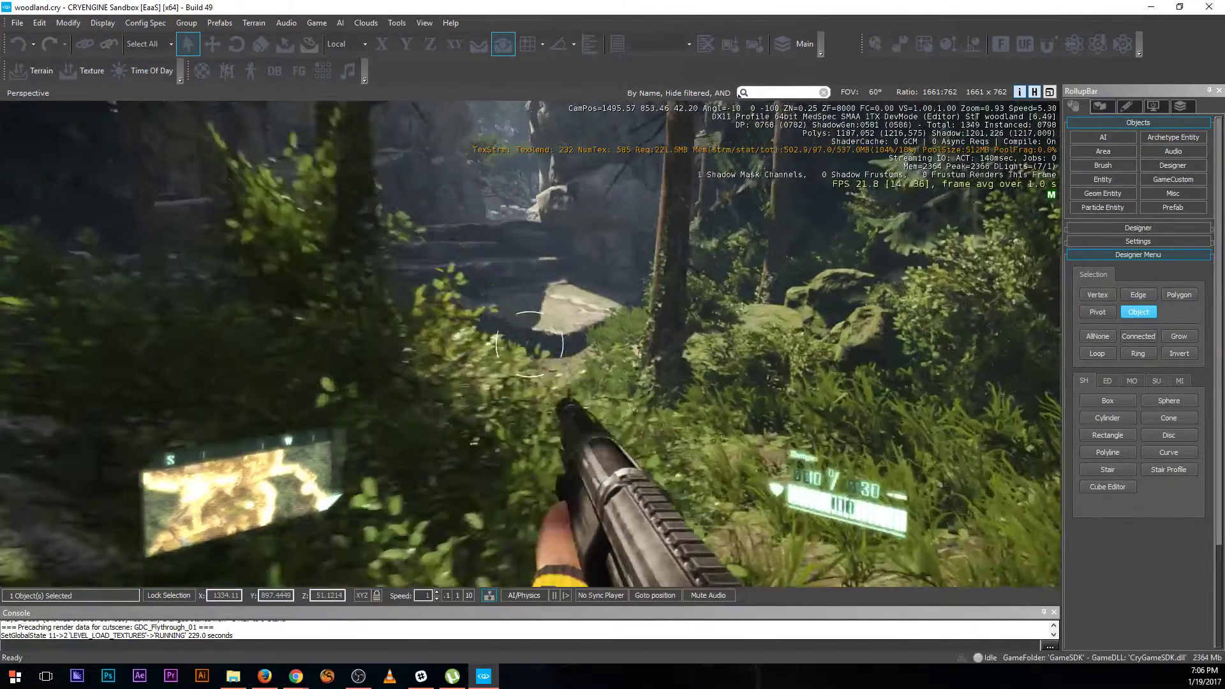
key(d)
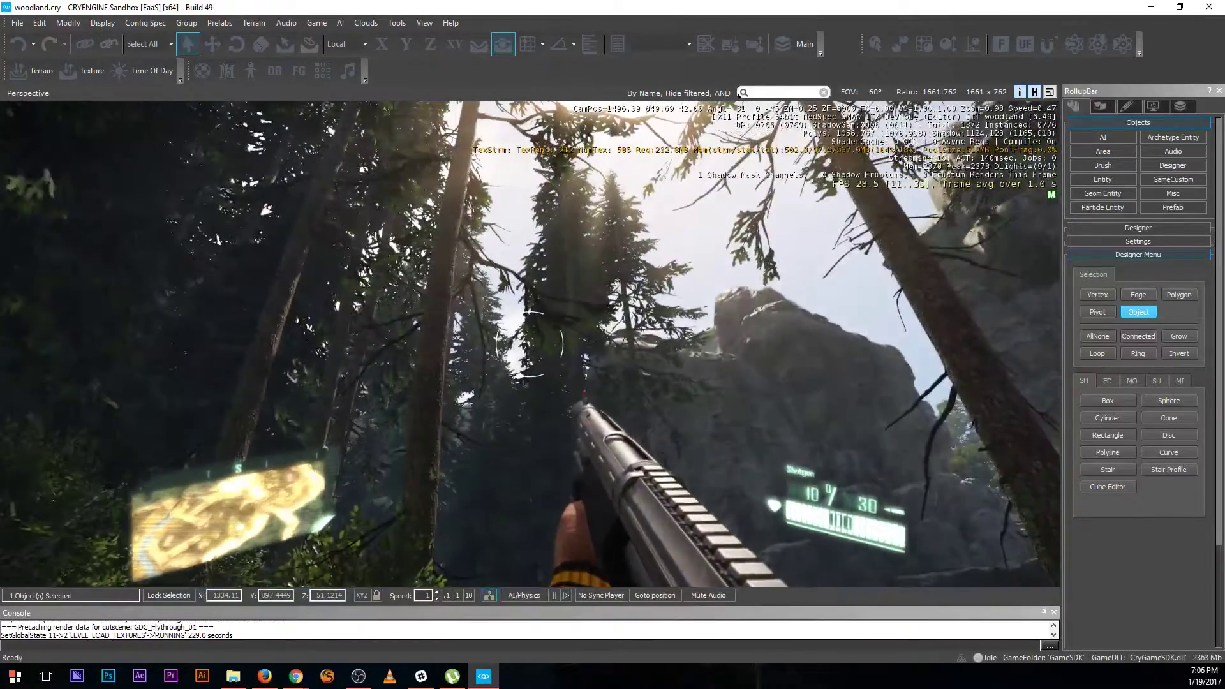
Change back to the rifle and explore the rocky ledges, the cabin surroundings and the forest trail on foot.
key(g)
key(1)
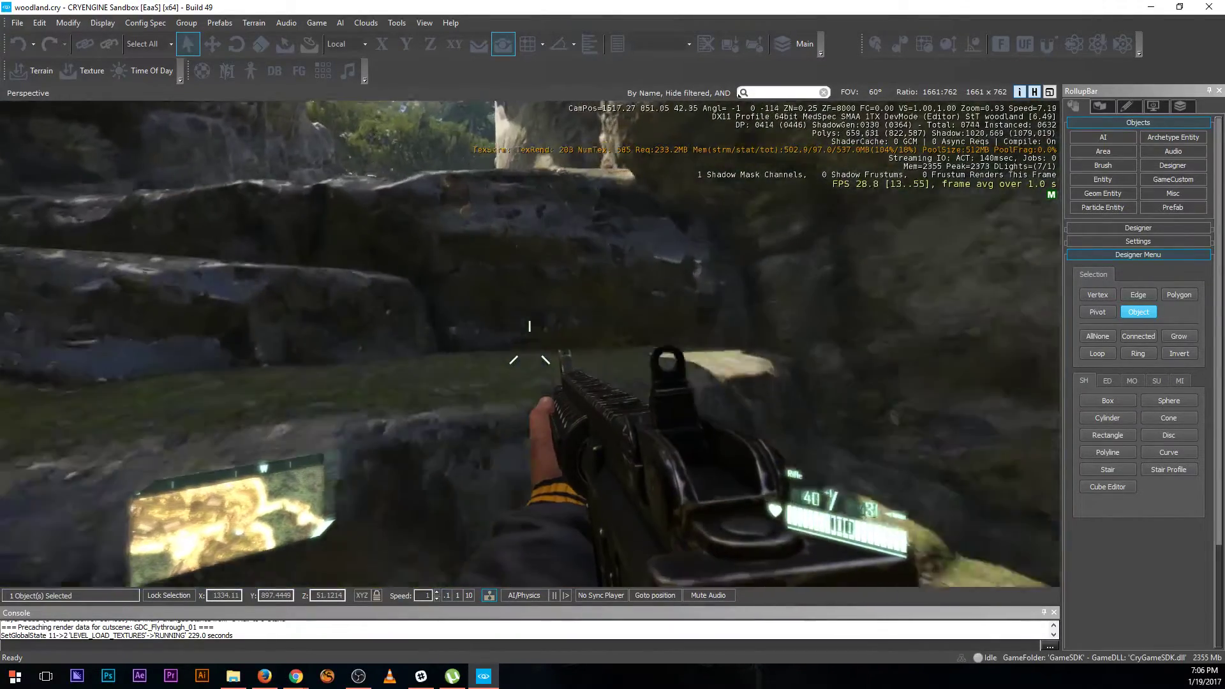
key(w)
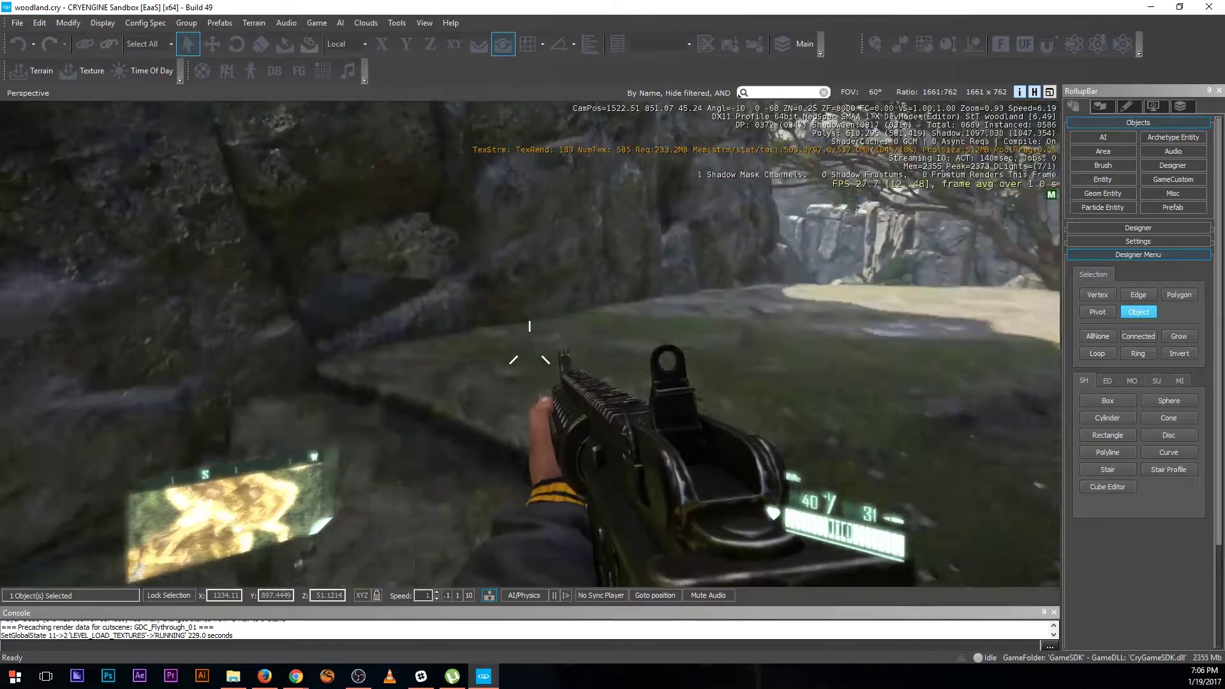
key(w)
key(w)
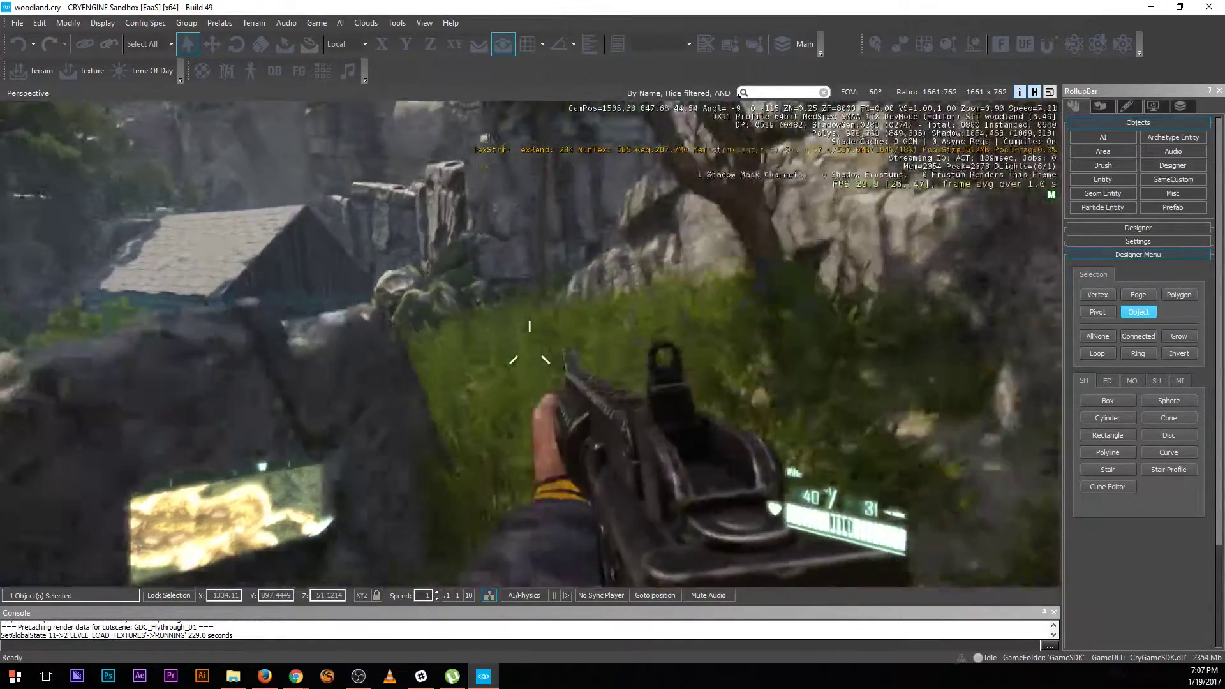
key(w)
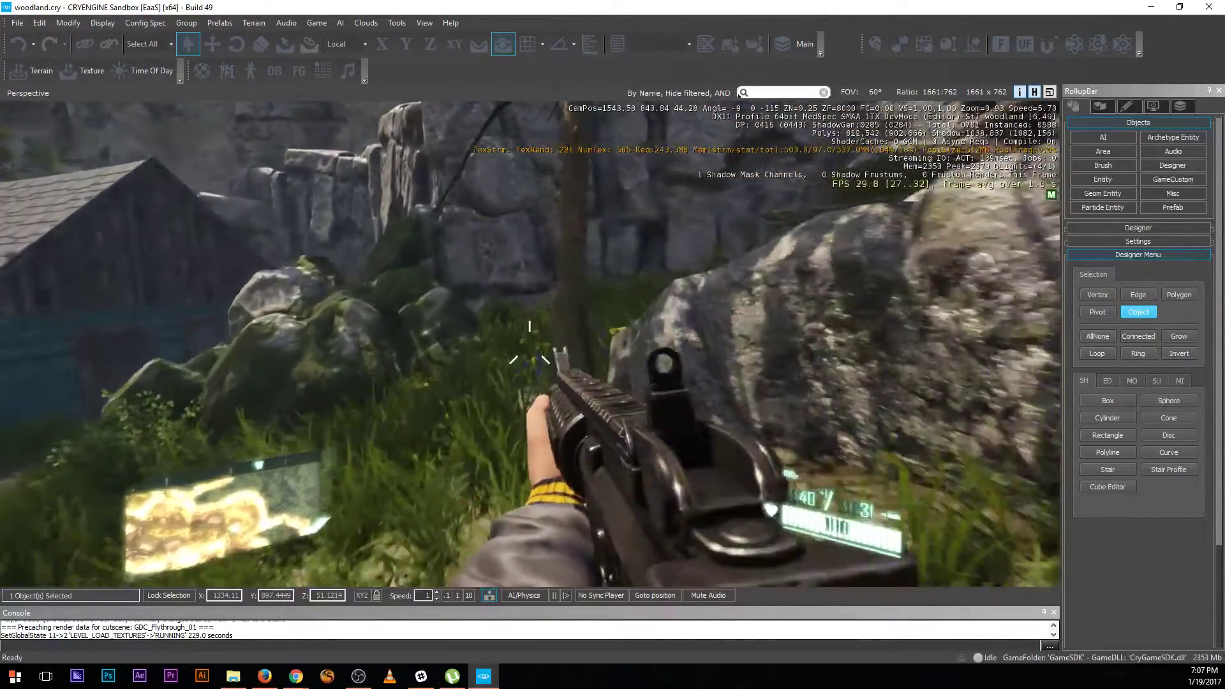
key(w)
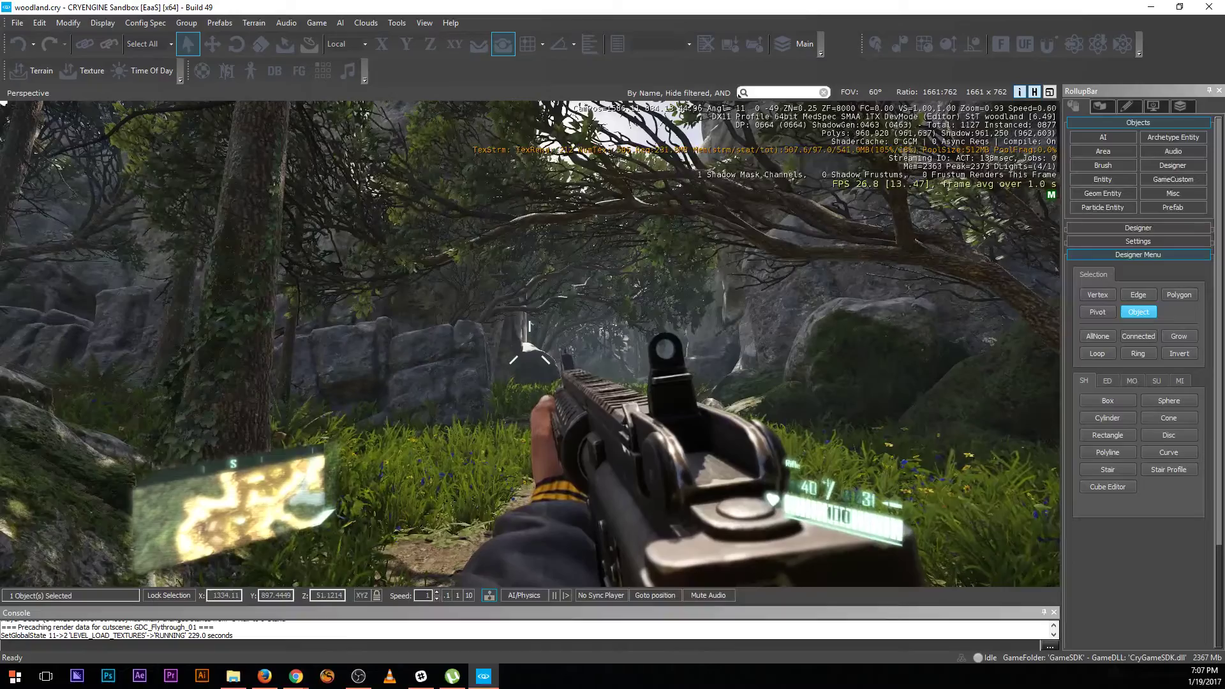
mouse_move(529, 345)
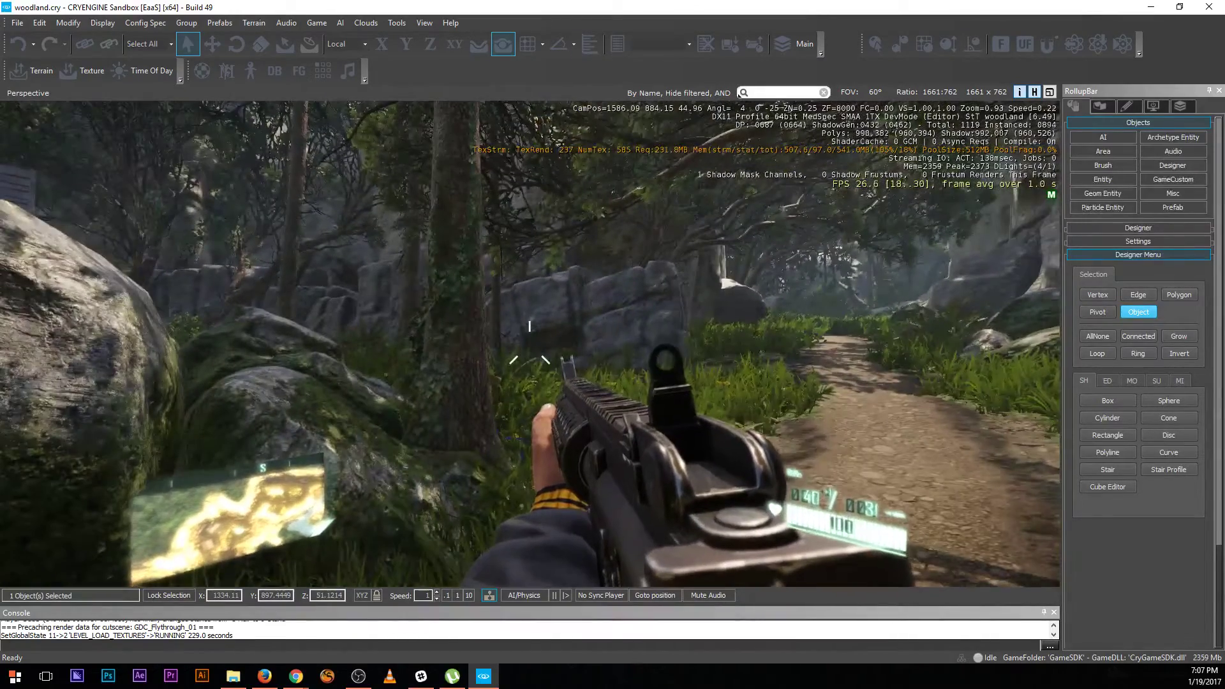